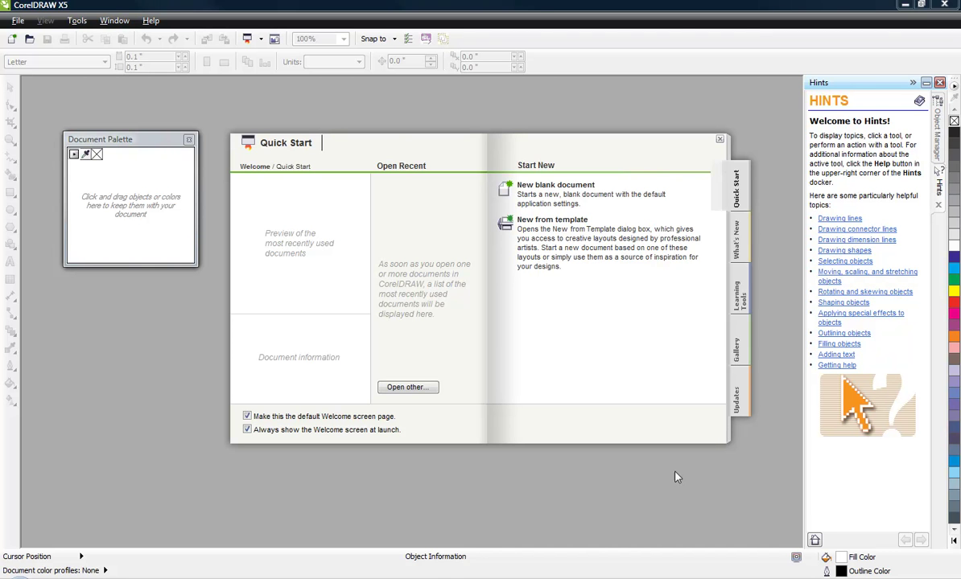
- Start a new blank document from the Quick Start welcome screen
{"action": "left_click", "coordinate": [511, 186]}
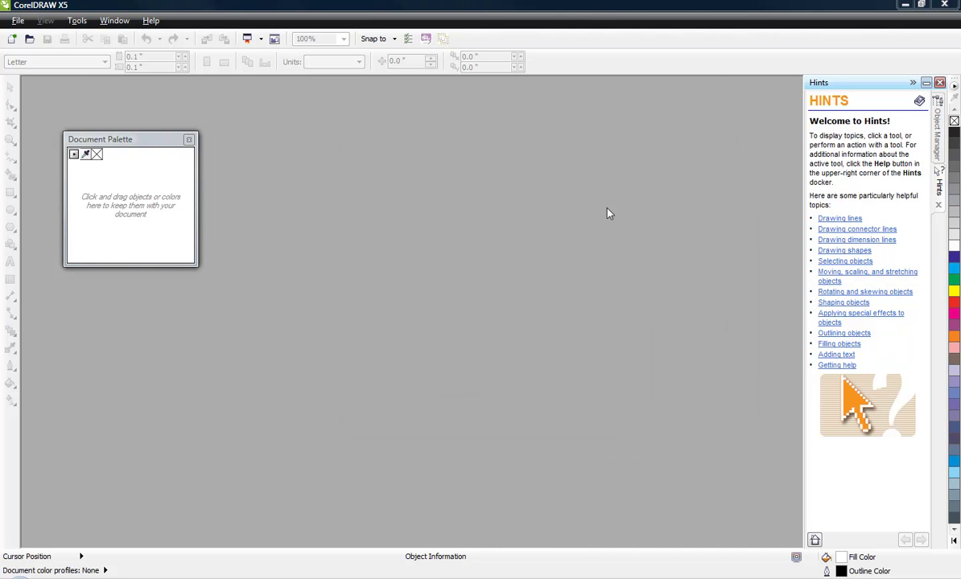
- Accept the default Letter-size settings and close the floating Document Palette
{"action": "left_click", "coordinate": [497, 413]}
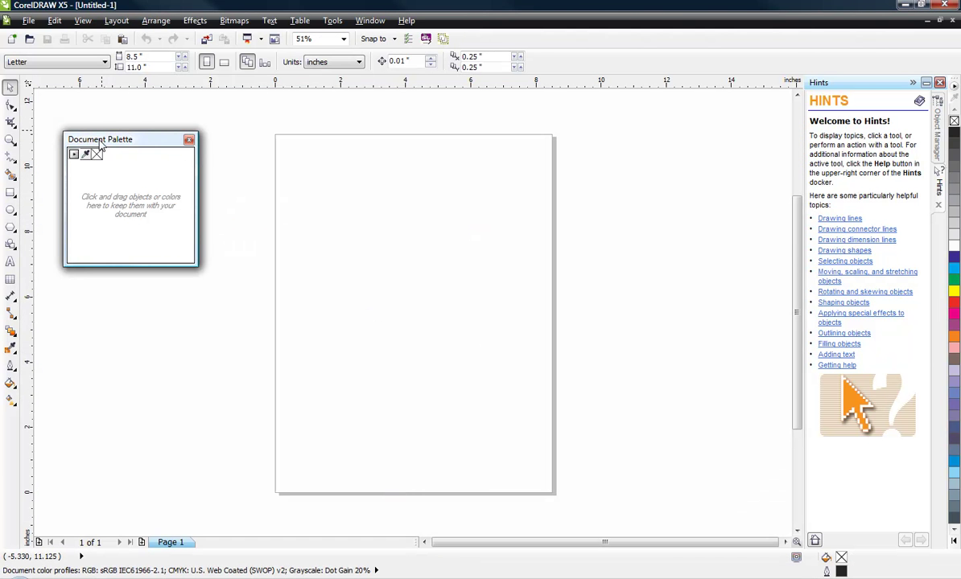
{"action": "left_click", "coordinate": [188, 140]}
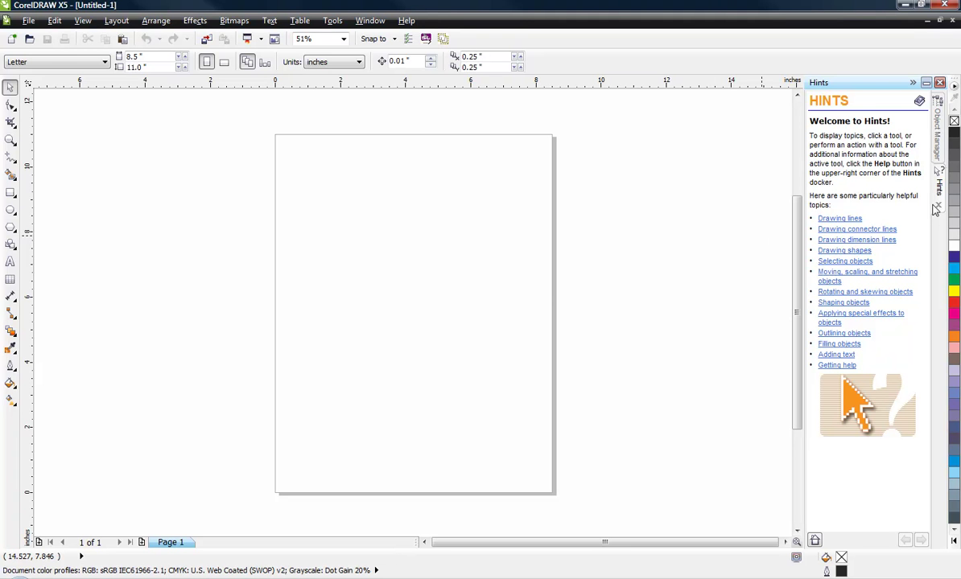
- Close the Hints docker, widen the Object Manager, and remove the default colour palette
{"action": "left_click", "coordinate": [938, 208]}
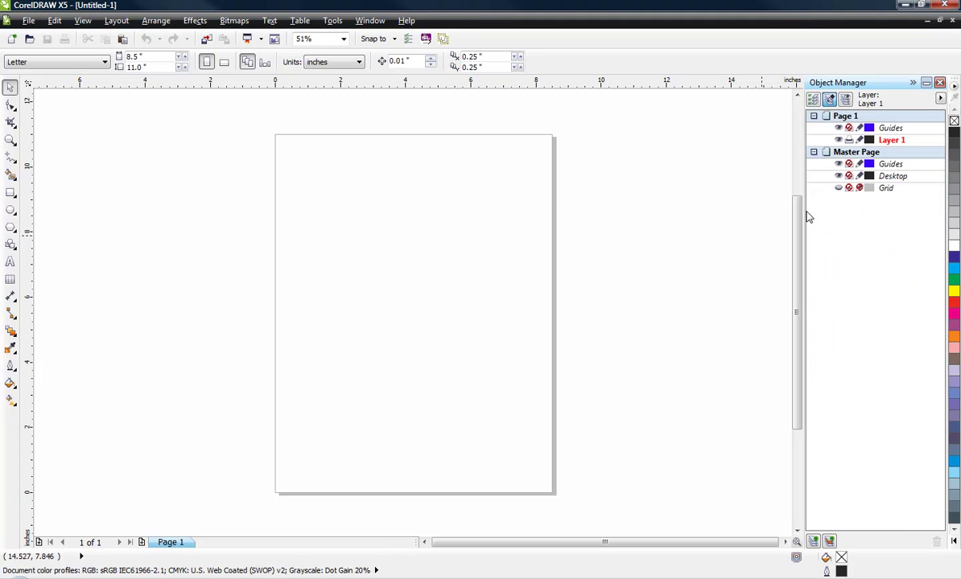
{"action": "left_click_drag", "start_coordinate": [805, 213], "coordinate": [753, 216]}
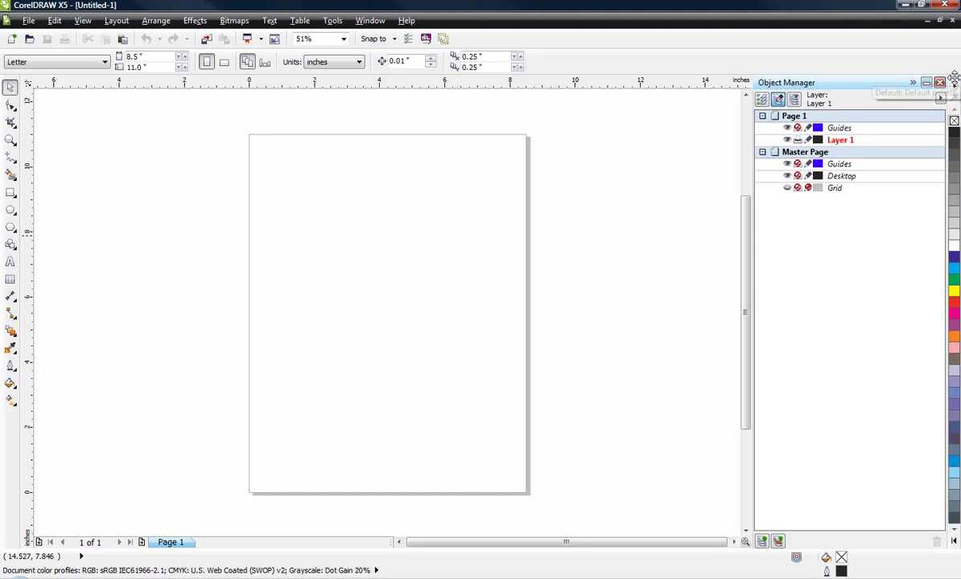
{"action": "left_click_drag", "start_coordinate": [953, 78], "coordinate": [306, 298]}
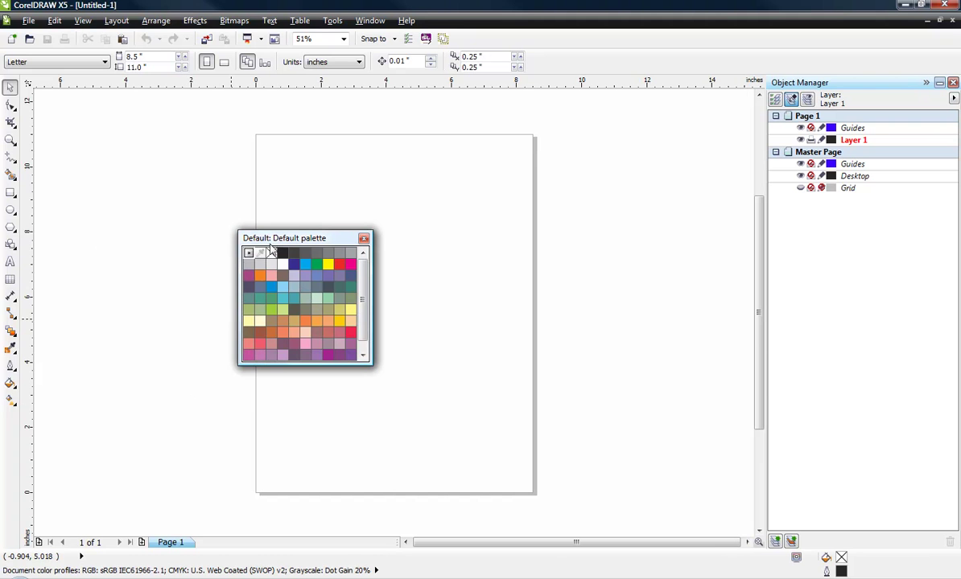
{"action": "left_click", "coordinate": [364, 239]}
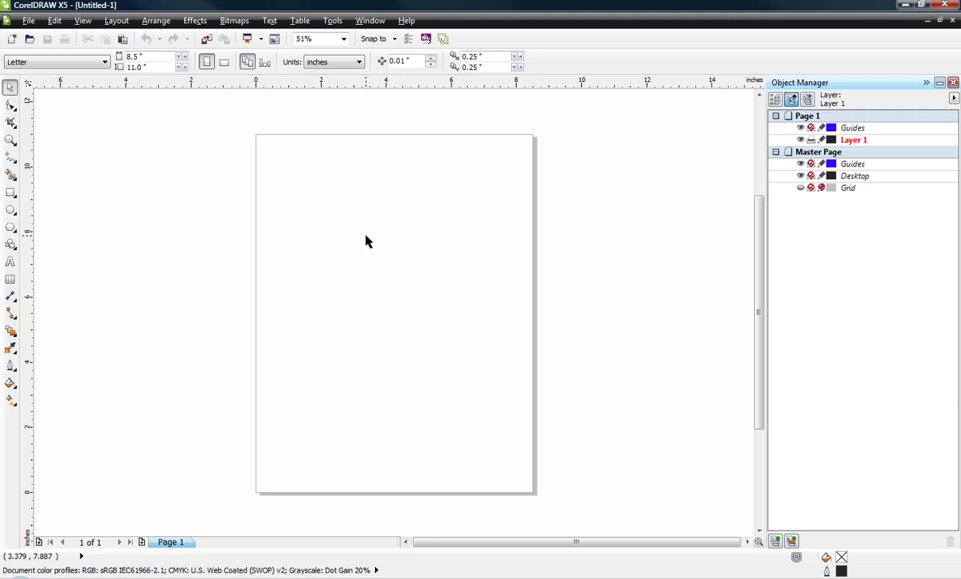
- Show the RGB palette via Window > Color Palettes and dock it along the bottom
{"action": "left_click", "coordinate": [370, 21]}
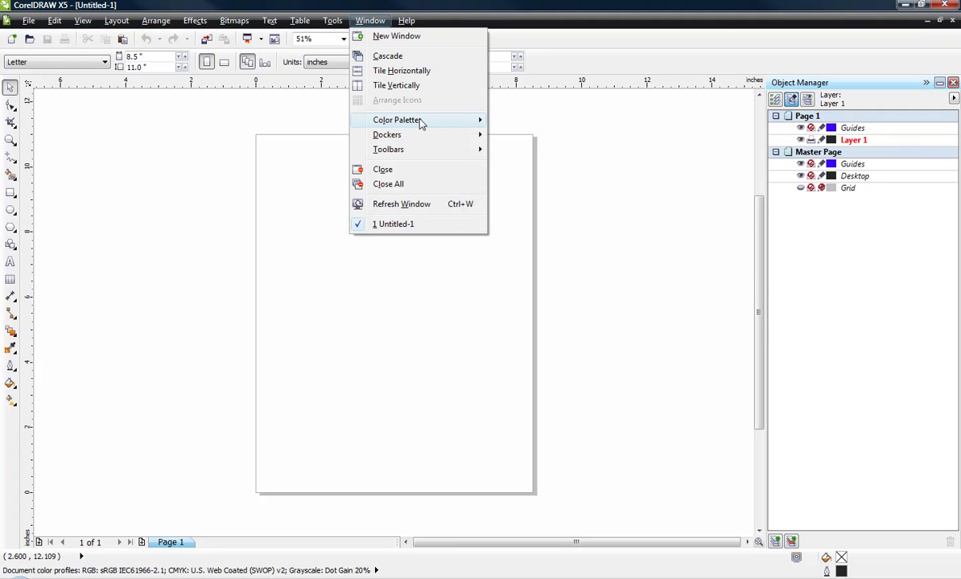
{"action": "mouse_move", "coordinate": [420, 123]}
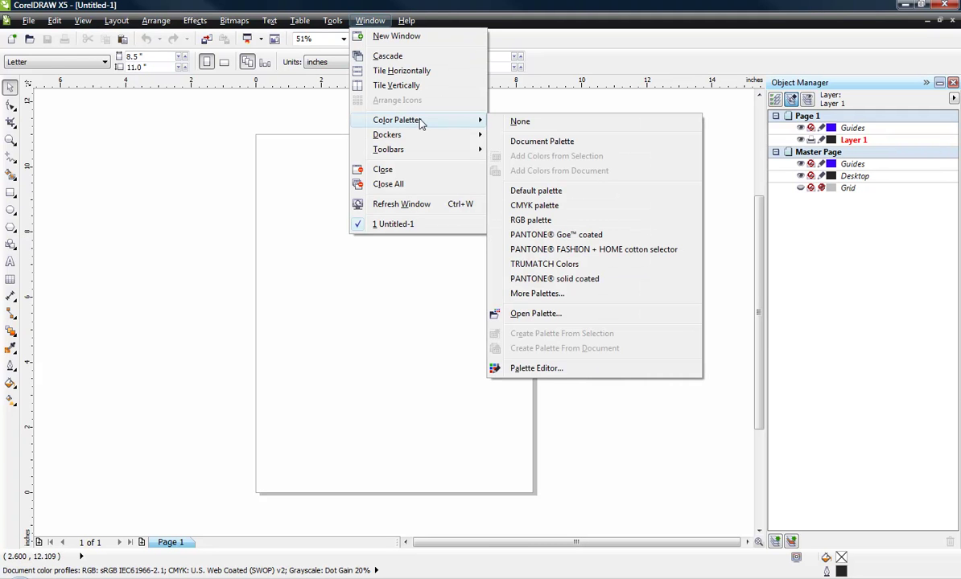
{"action": "left_click", "coordinate": [545, 222]}
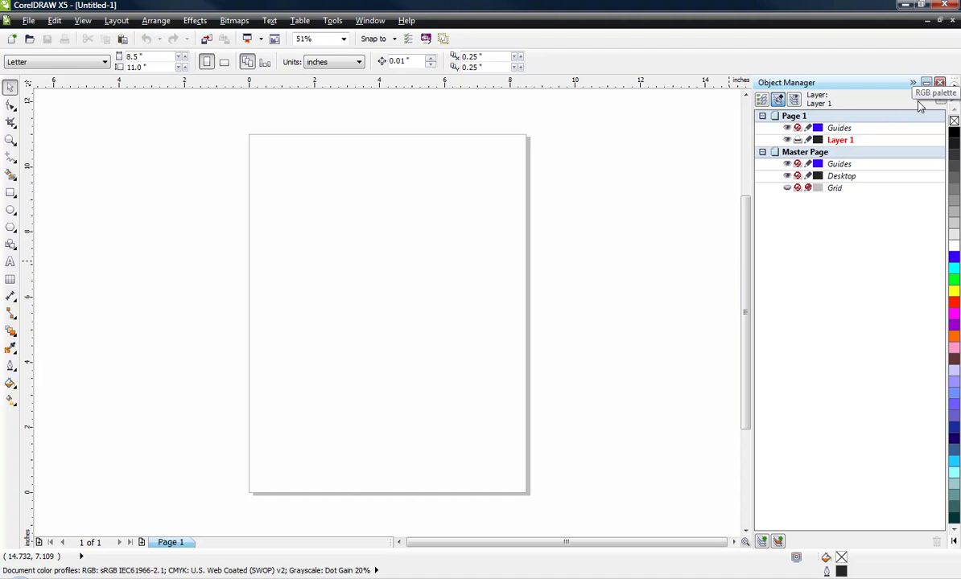
{"action": "left_click_drag", "start_coordinate": [955, 78], "coordinate": [304, 548]}
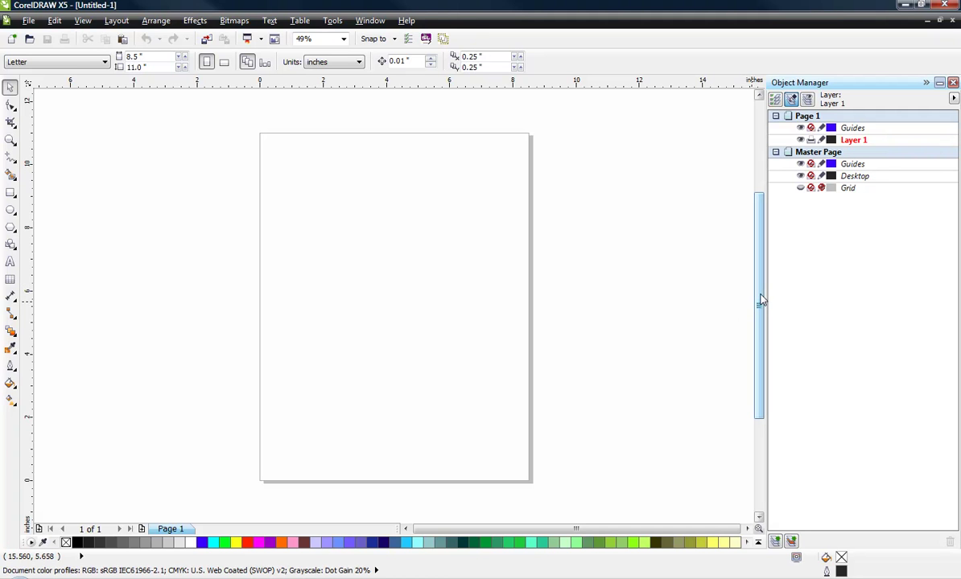
- Open the Shaping, Contour, Blend and Artistic Media dockers from Window > Dockers
{"action": "left_click", "coordinate": [370, 20]}
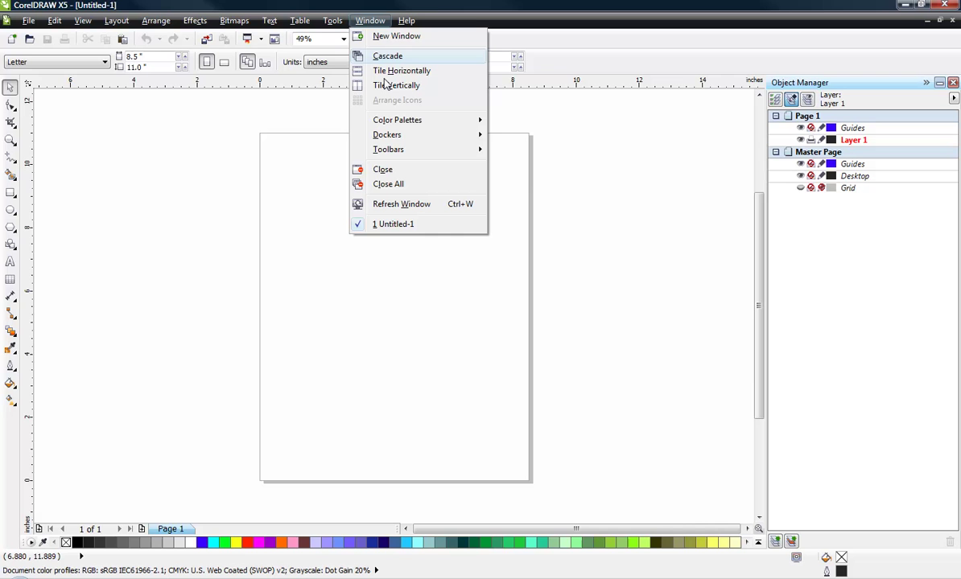
{"action": "mouse_move", "coordinate": [415, 143]}
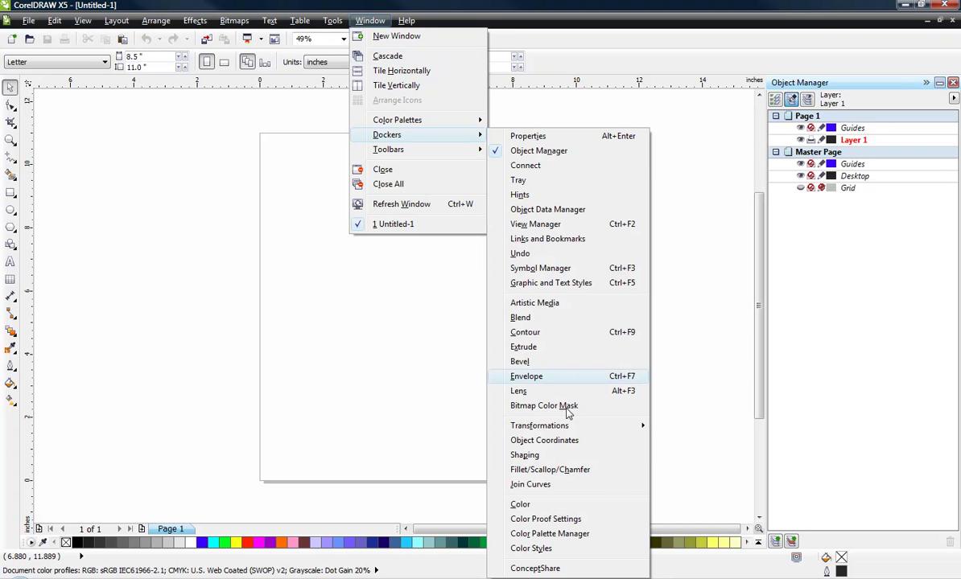
{"action": "left_click", "coordinate": [551, 457]}
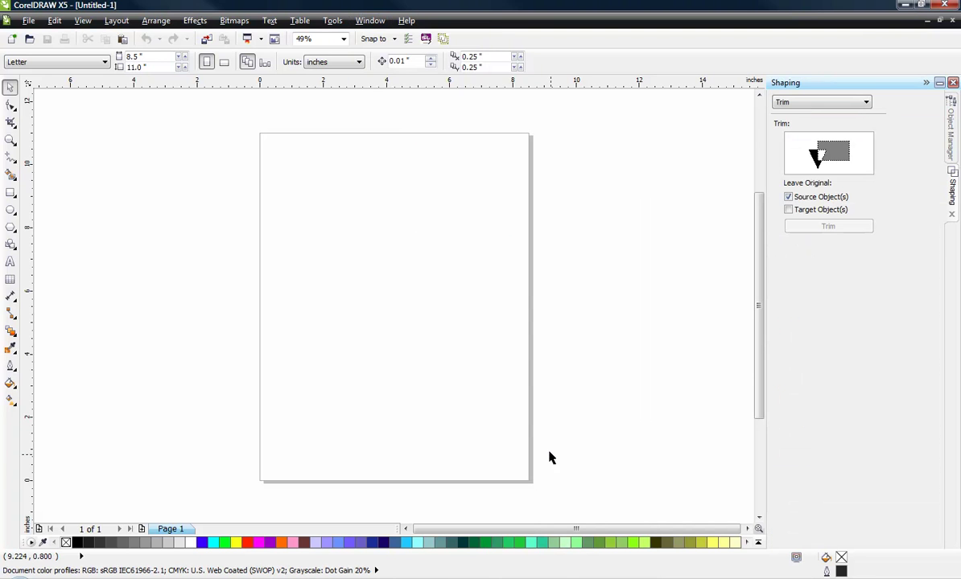
{"action": "left_click", "coordinate": [372, 21]}
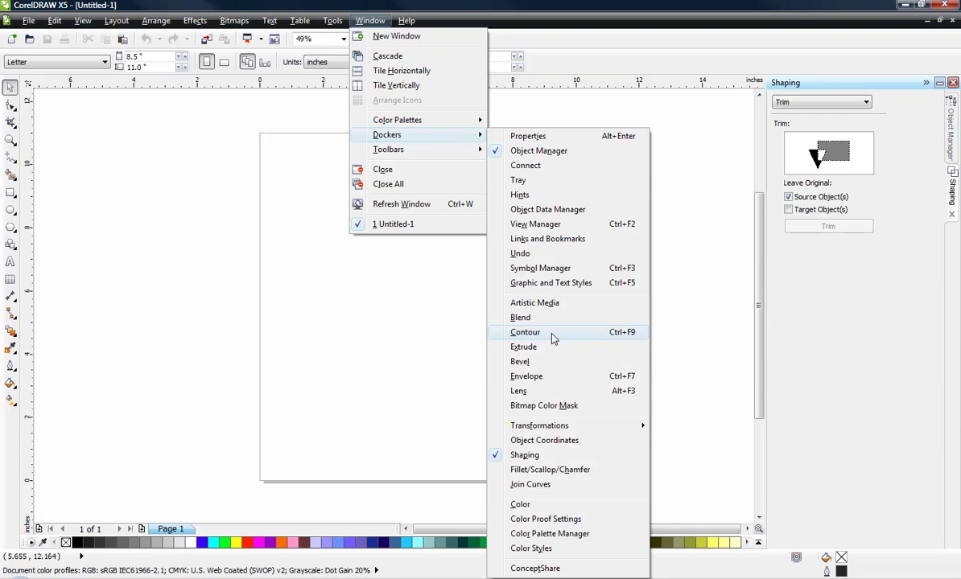
{"action": "left_click", "coordinate": [551, 337]}
{"action": "left_click", "coordinate": [371, 20]}
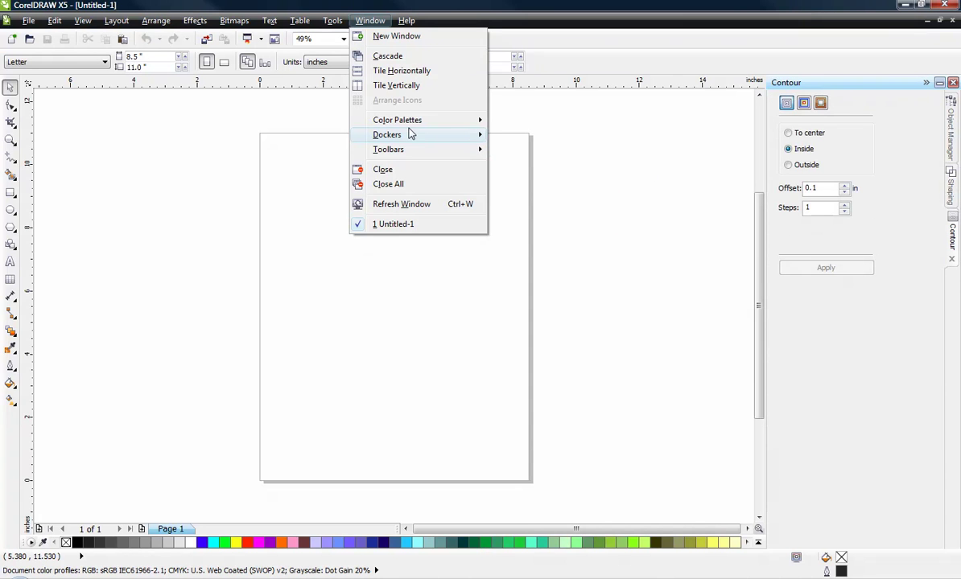
{"action": "mouse_move", "coordinate": [411, 134]}
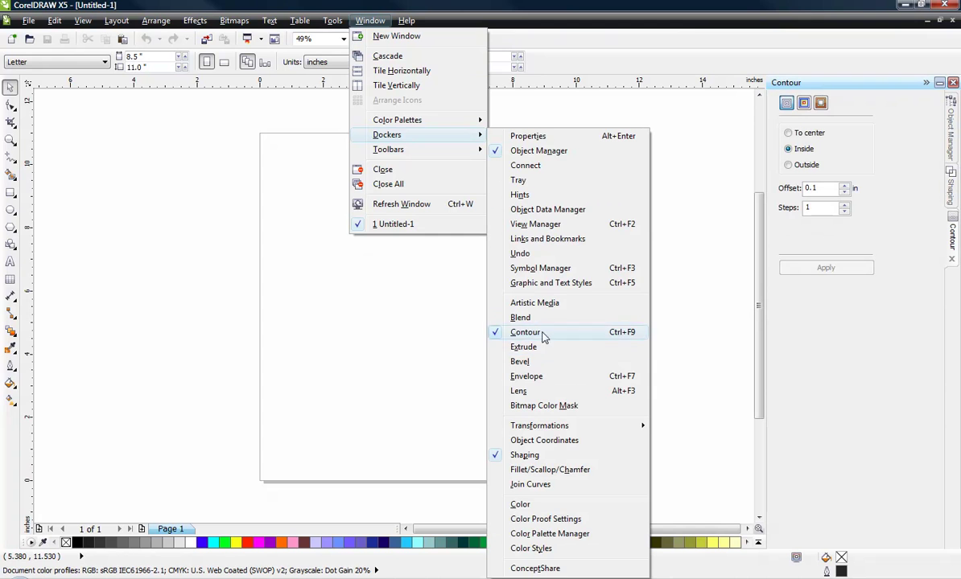
{"action": "left_click", "coordinate": [515, 319]}
{"action": "left_click", "coordinate": [371, 23]}
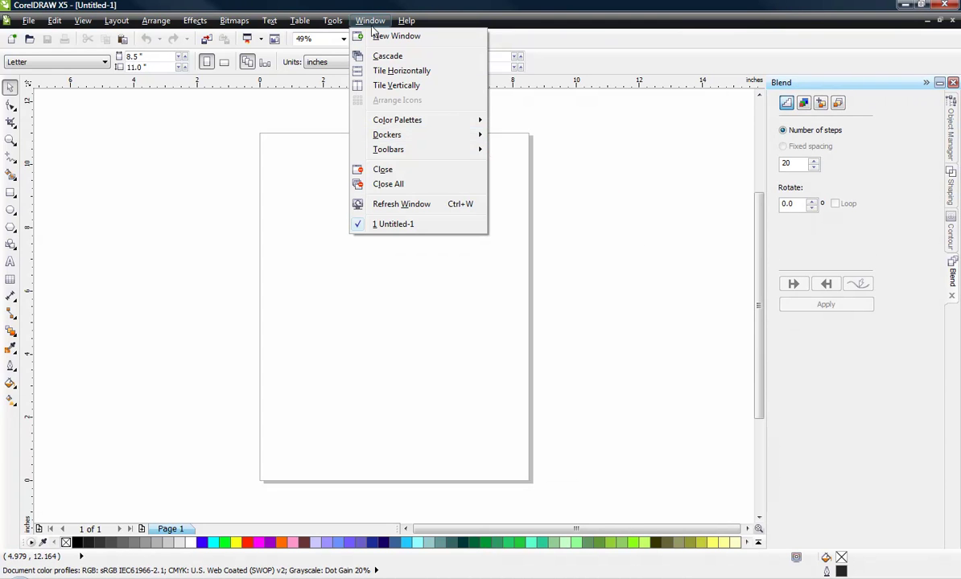
{"action": "mouse_move", "coordinate": [411, 137]}
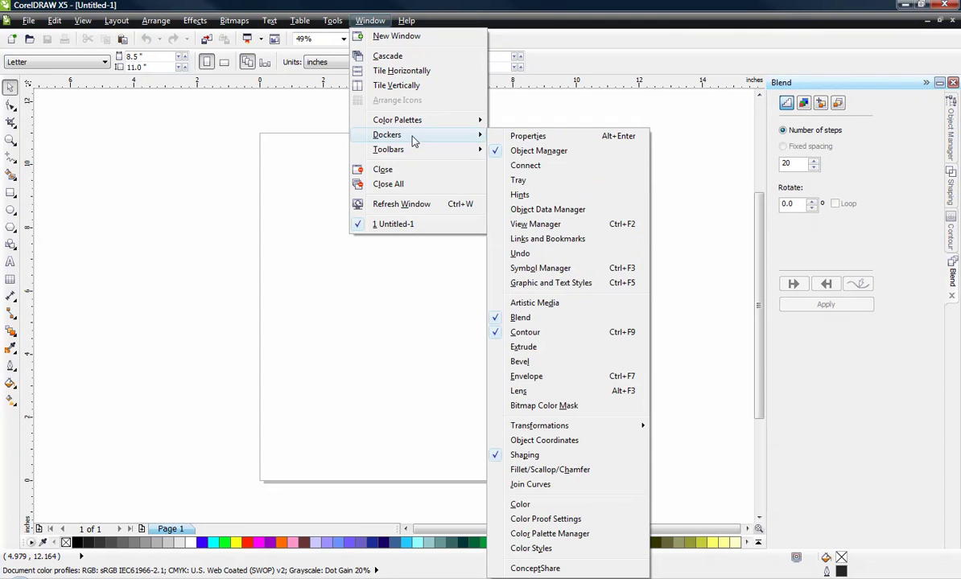
{"action": "left_click", "coordinate": [551, 304]}
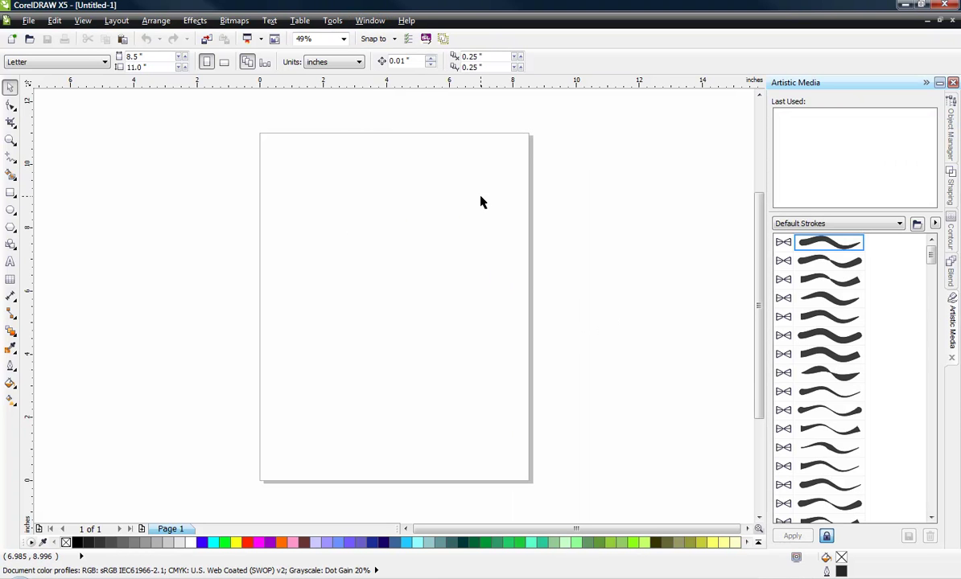
{"action": "left_click", "coordinate": [370, 22]}
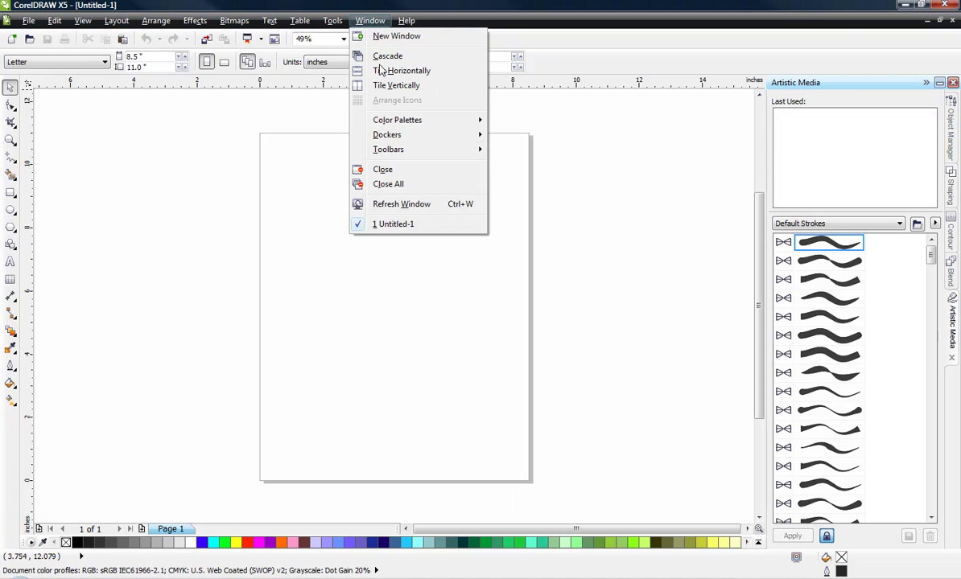
{"action": "mouse_move", "coordinate": [475, 135]}
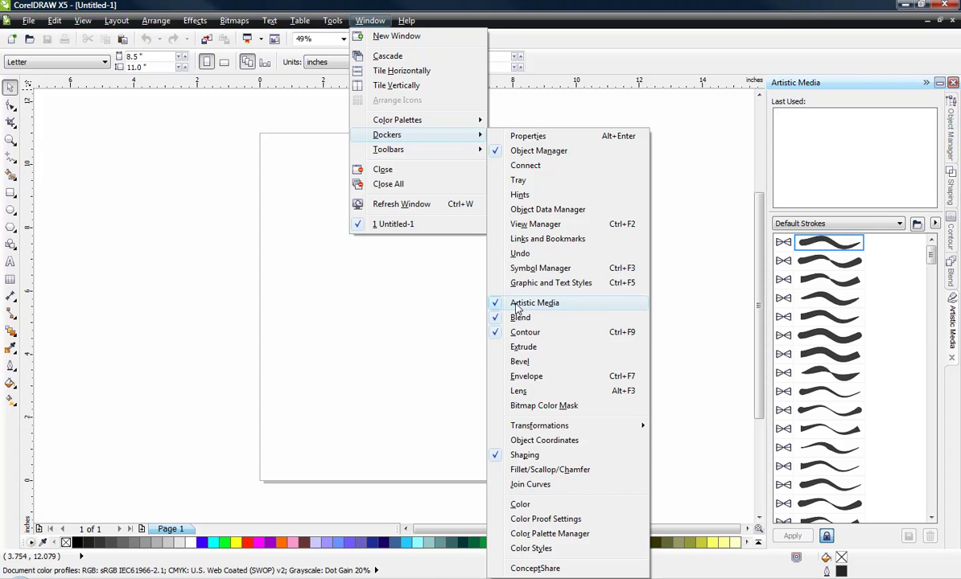
{"action": "left_click", "coordinate": [436, 304]}
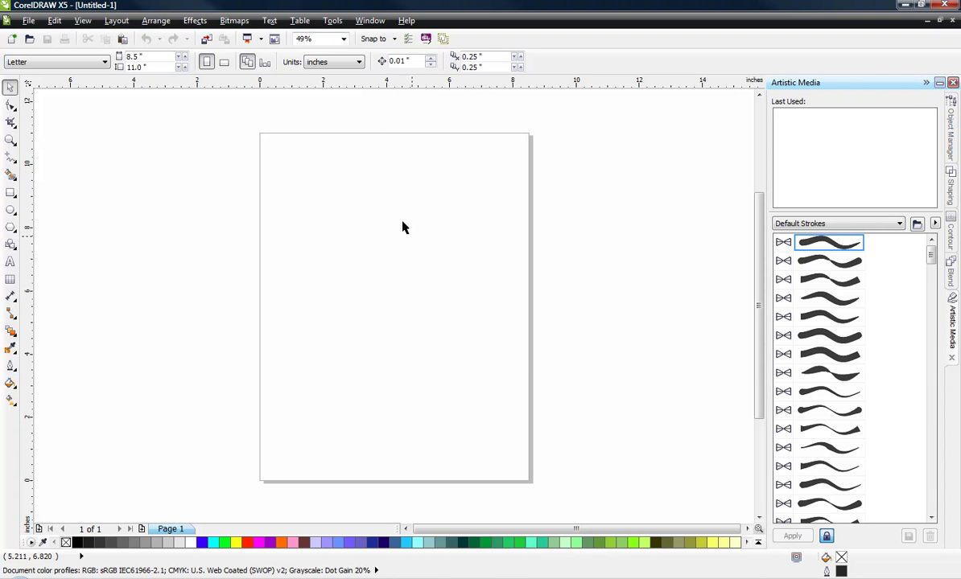
- Open Tools > Macros > Macro Manager, then select and deselect the EasyStone project
{"action": "left_click", "coordinate": [332, 20]}
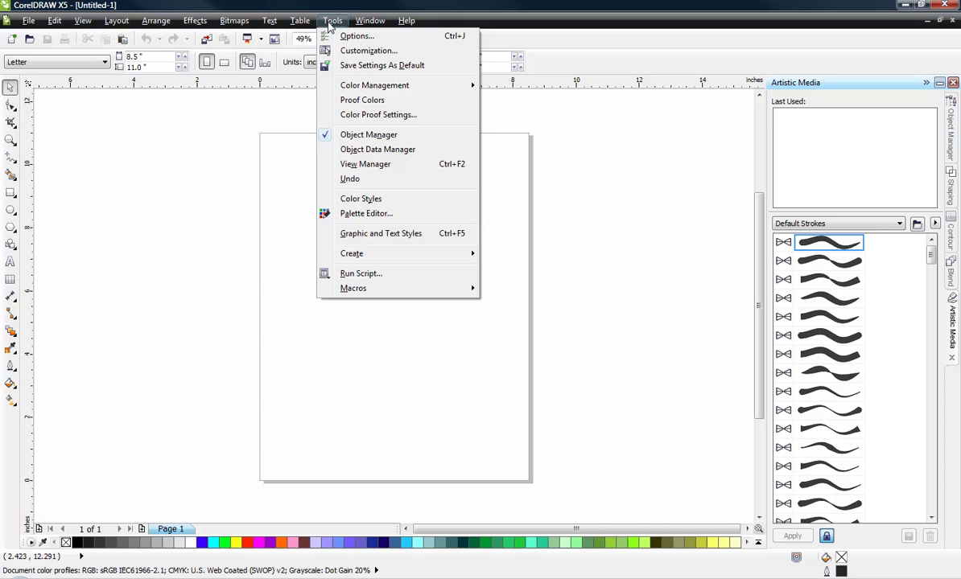
{"action": "mouse_move", "coordinate": [382, 295]}
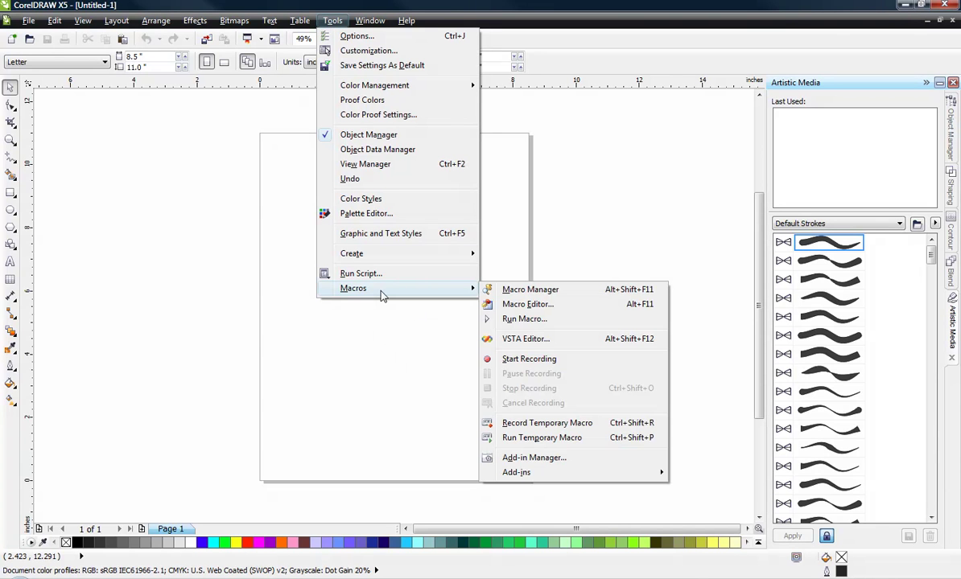
{"action": "left_click", "coordinate": [518, 293]}
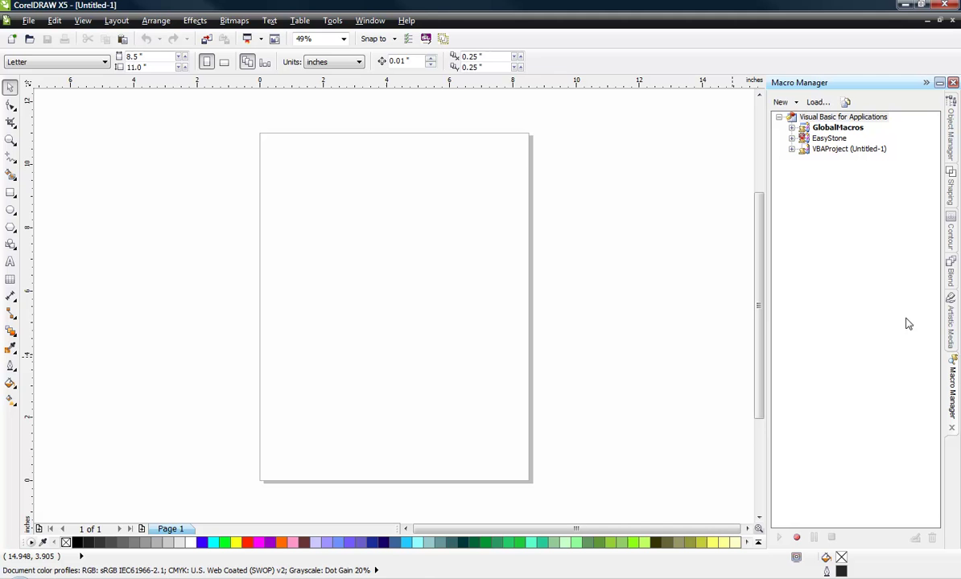
{"action": "left_click", "coordinate": [829, 139]}
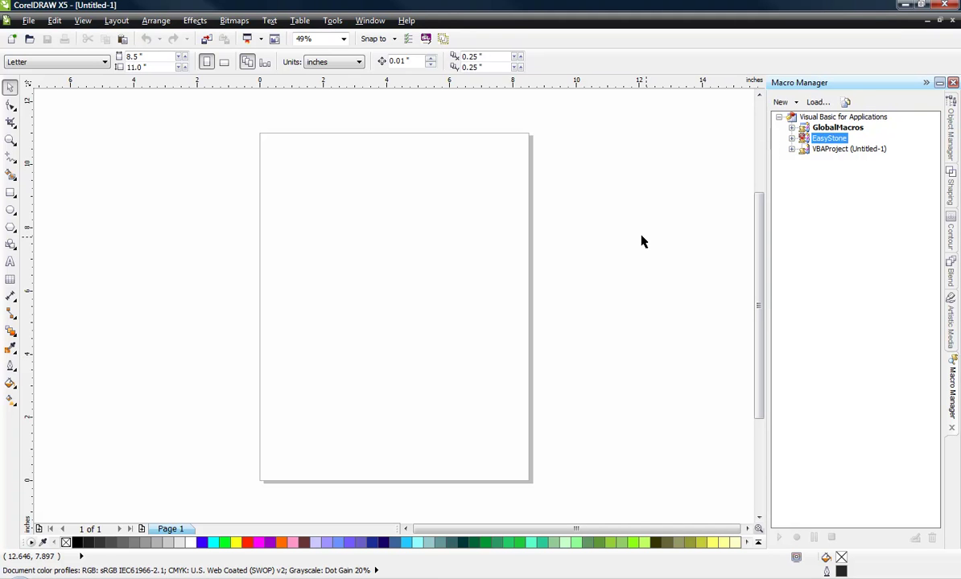
{"action": "left_click", "coordinate": [829, 159]}
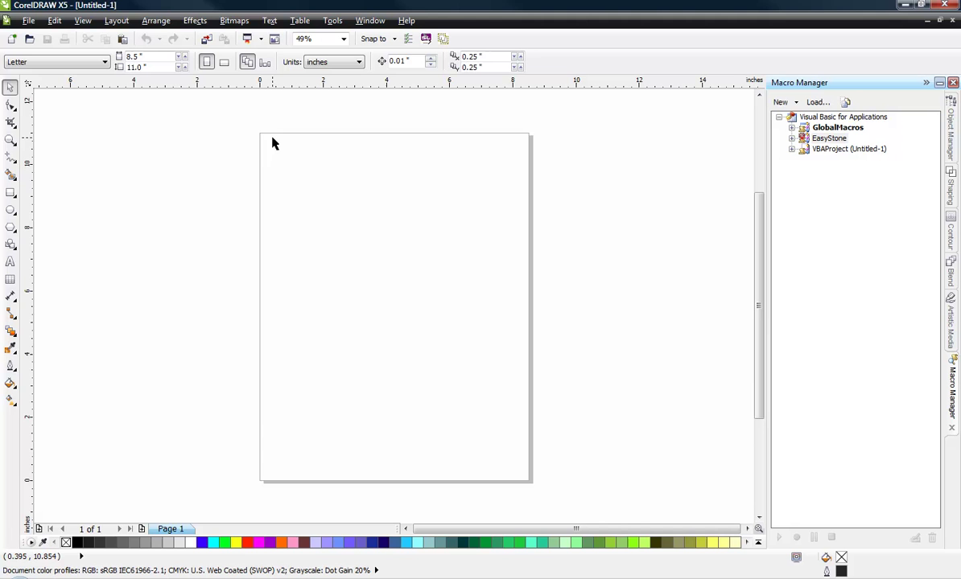
- Dock Character Formatting and then Paragraph Formatting from the Text menu
{"action": "left_click", "coordinate": [270, 22]}
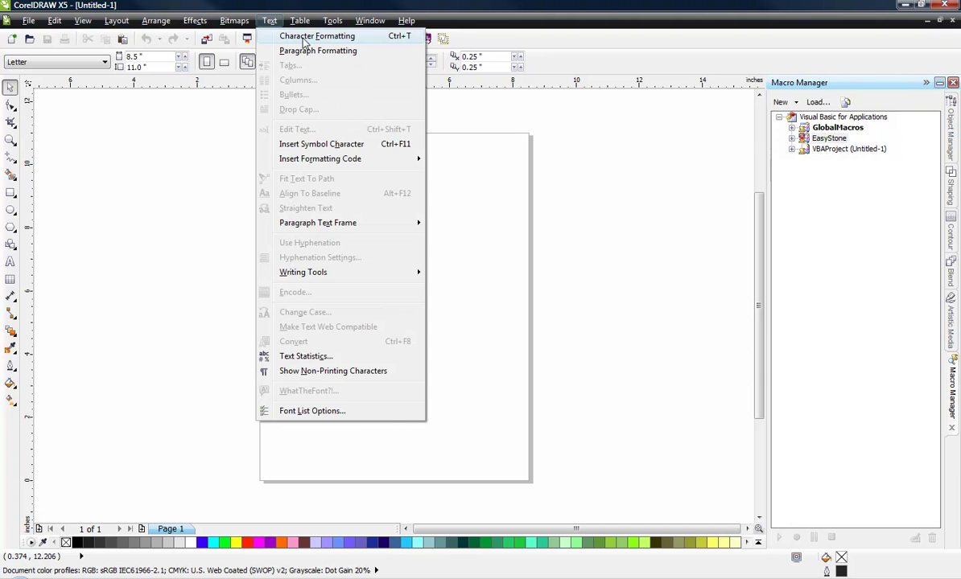
{"action": "left_click", "coordinate": [304, 38]}
{"action": "left_click", "coordinate": [270, 21]}
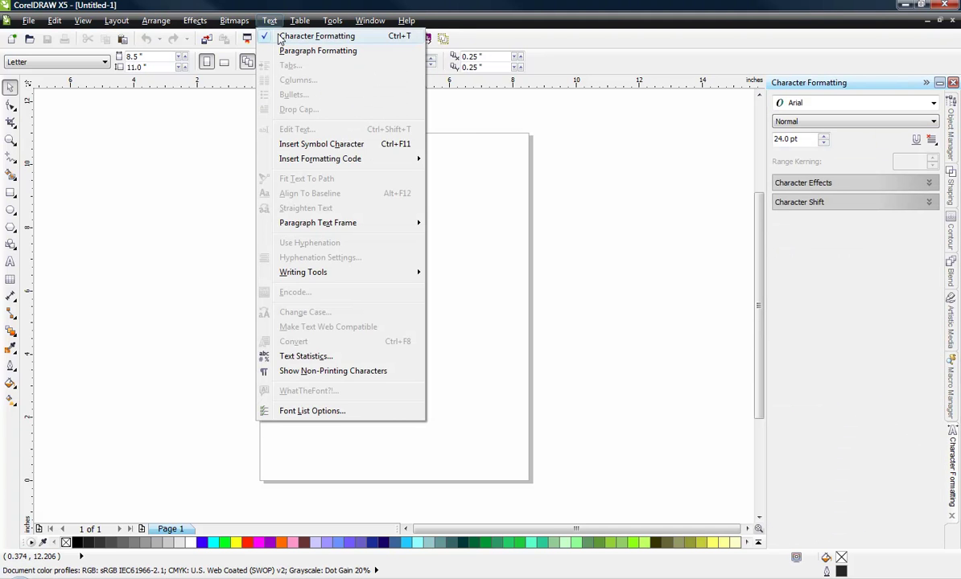
{"action": "left_click", "coordinate": [293, 53]}
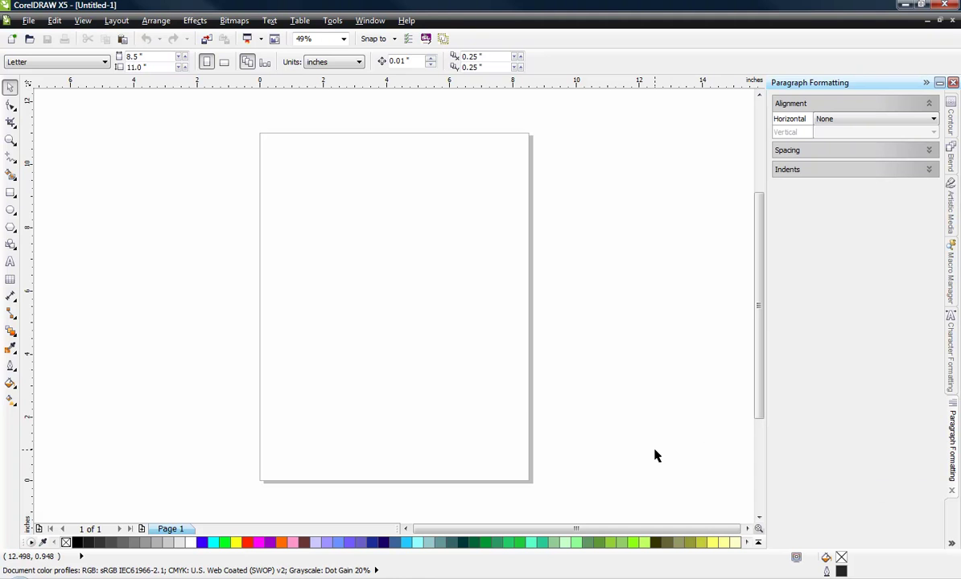
- Switch to the Object Manager docker from the docker list and widen it
{"action": "left_click", "coordinate": [951, 545]}
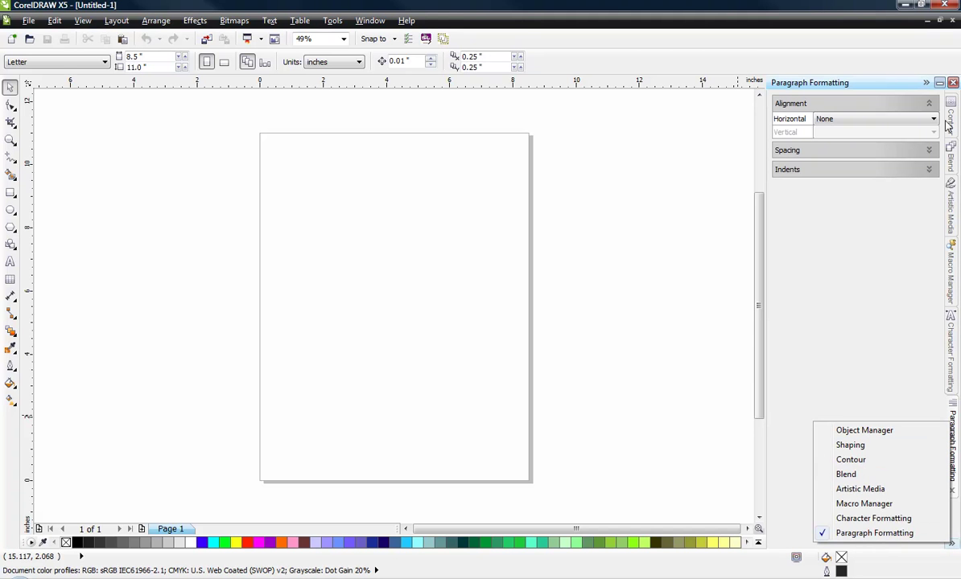
{"action": "left_click", "coordinate": [895, 432]}
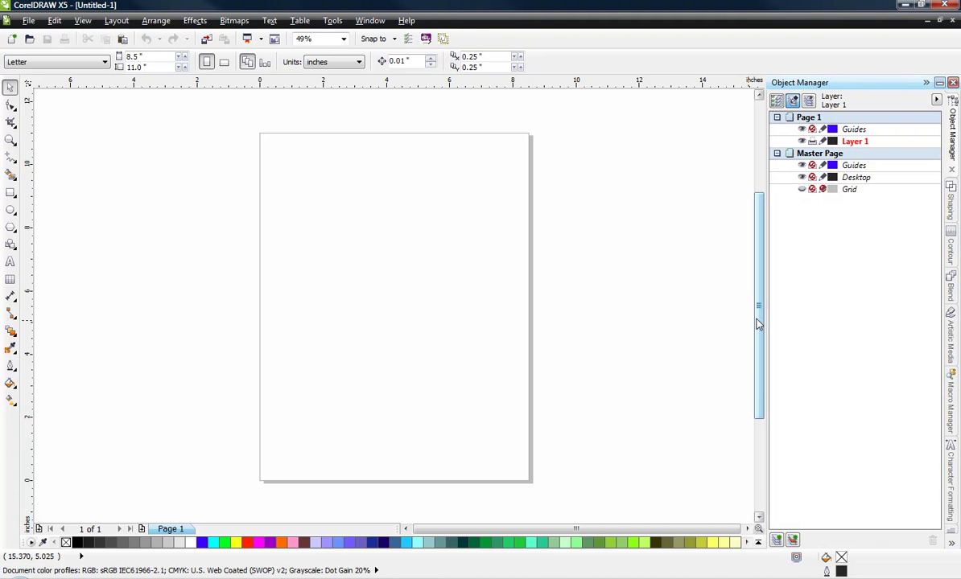
{"action": "left_click_drag", "start_coordinate": [765, 308], "coordinate": [744, 309]}
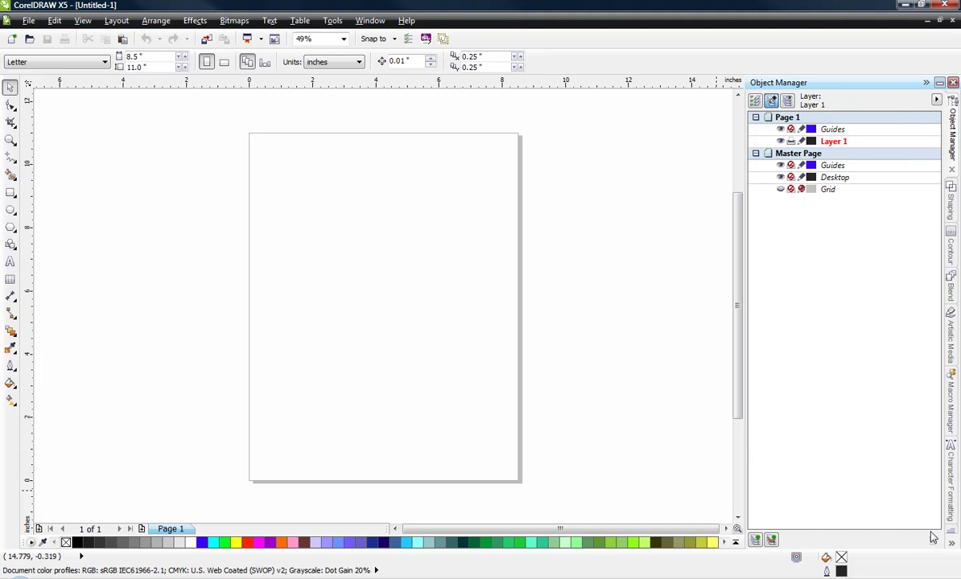
{"action": "left_click", "coordinate": [951, 545]}
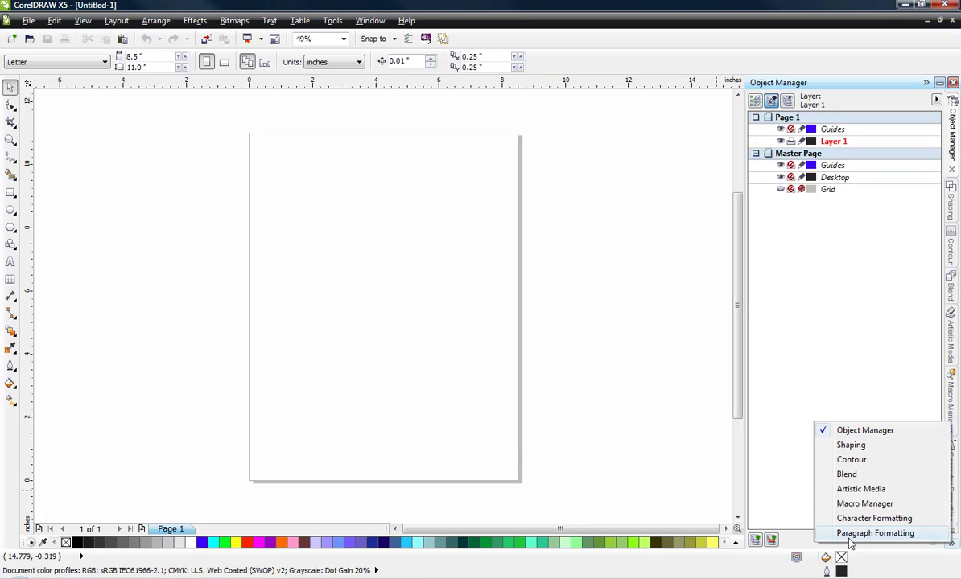
{"action": "left_click", "coordinate": [463, 327]}
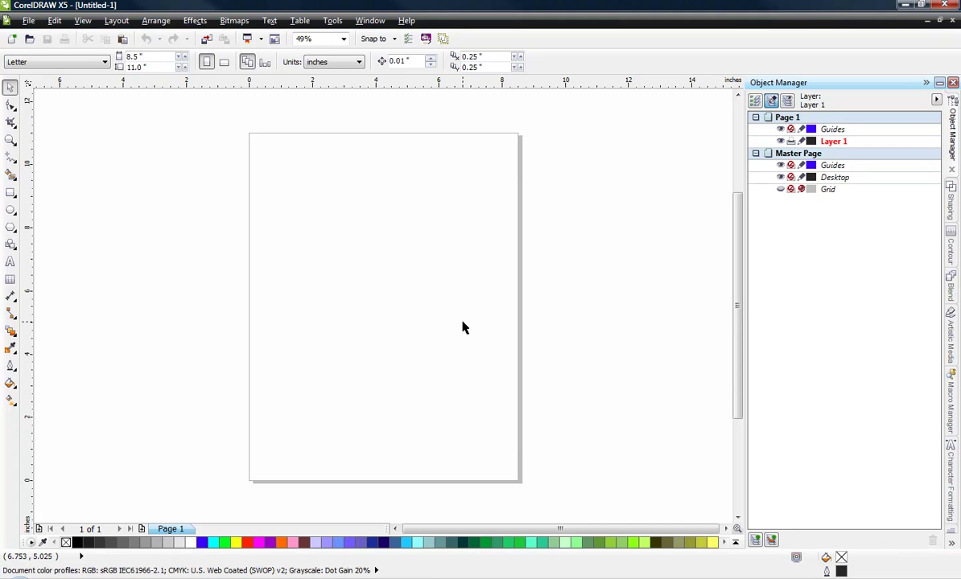